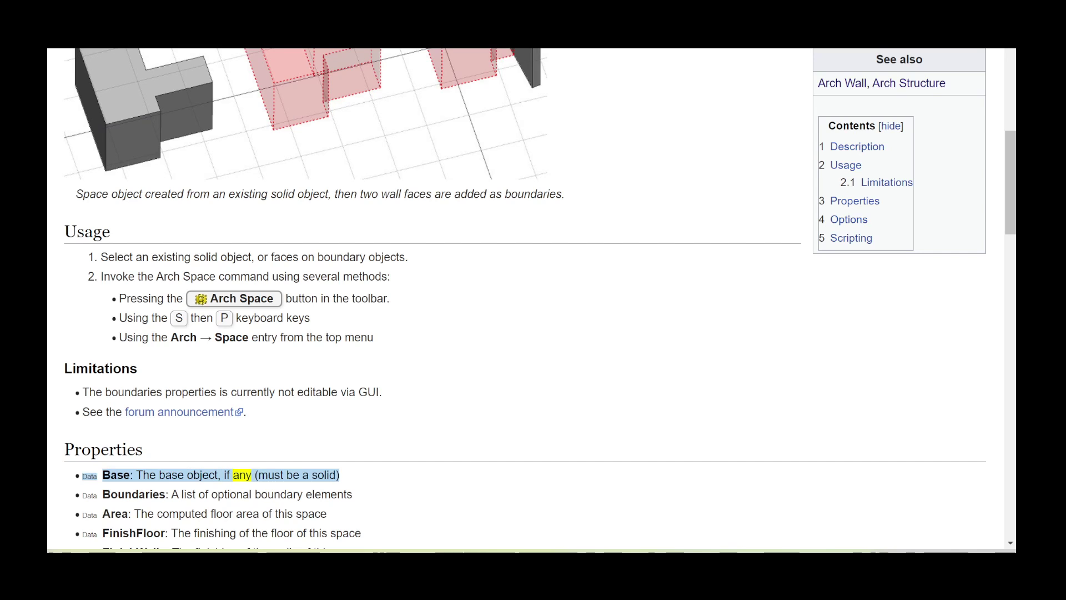
pyautogui.scroll(-1, 534, 300)
pyautogui.scroll(-3, 533, 300)
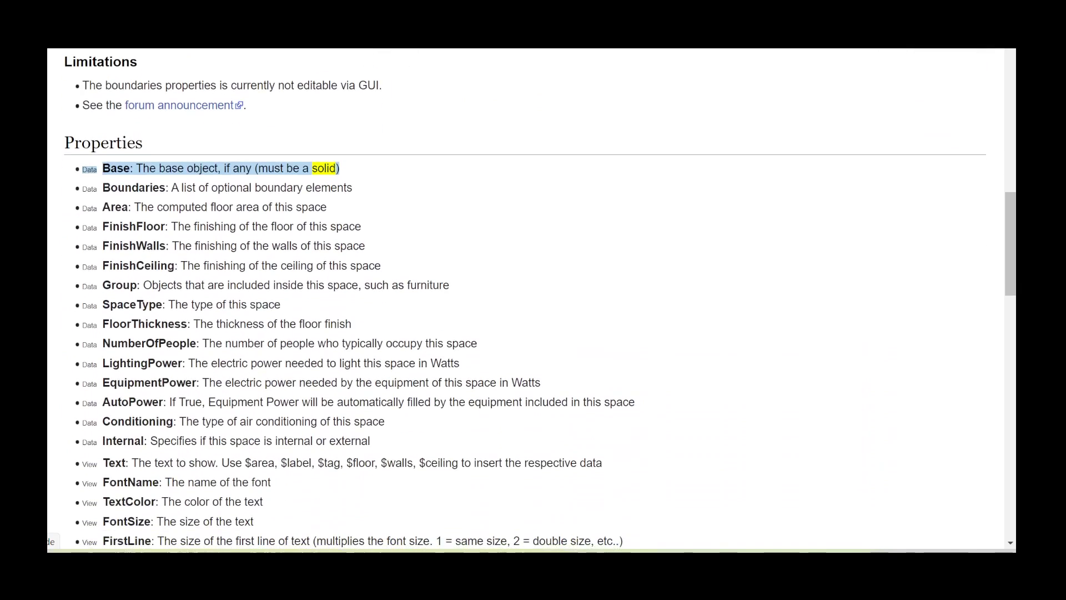
pyautogui.scroll(-1, 533, 300)
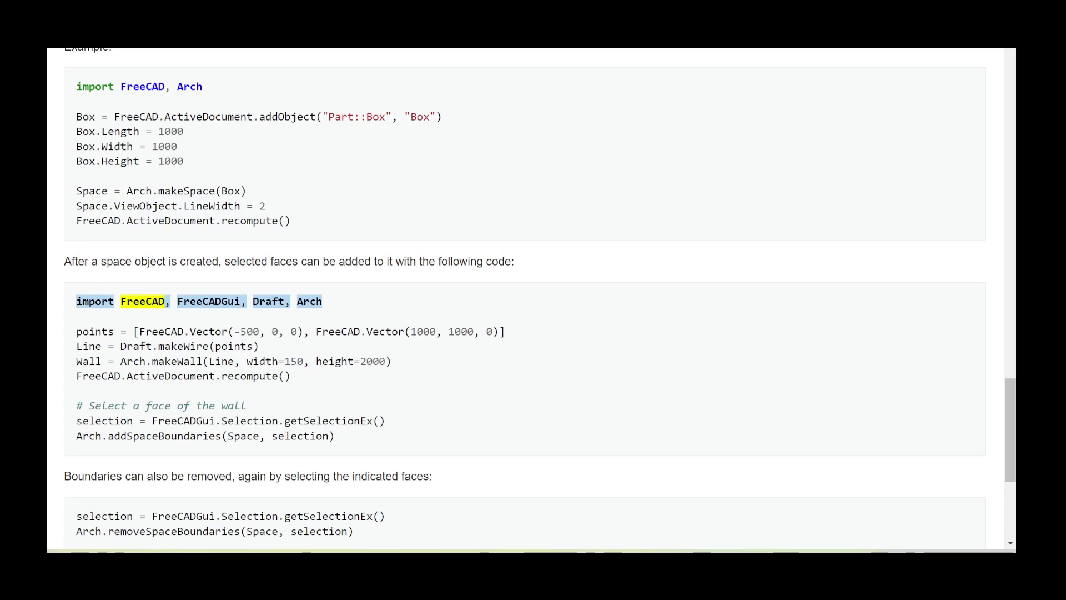
pyautogui.scroll(-3, 534, 300)
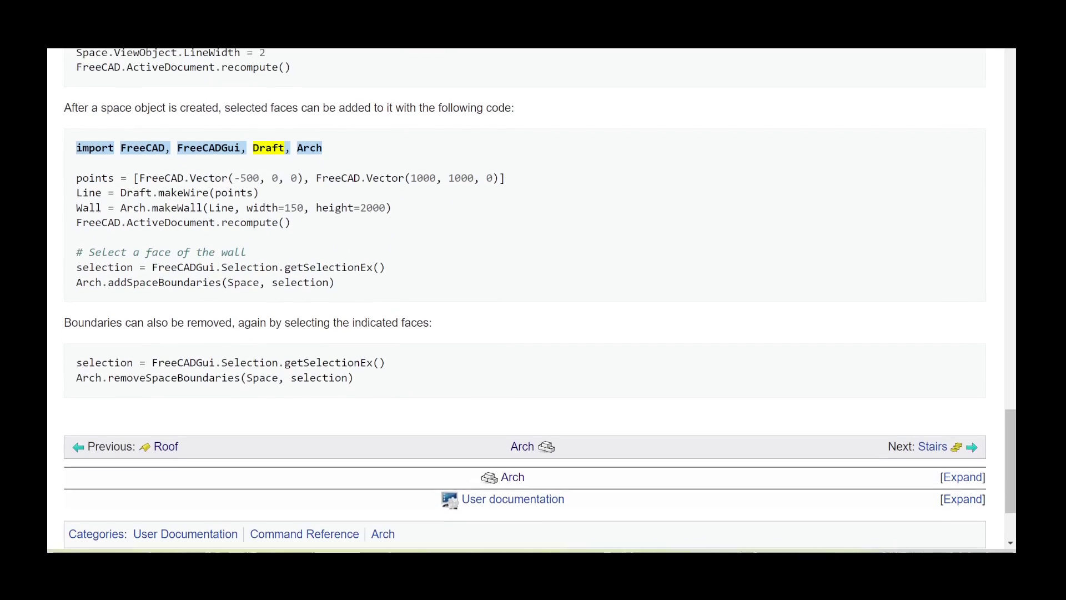